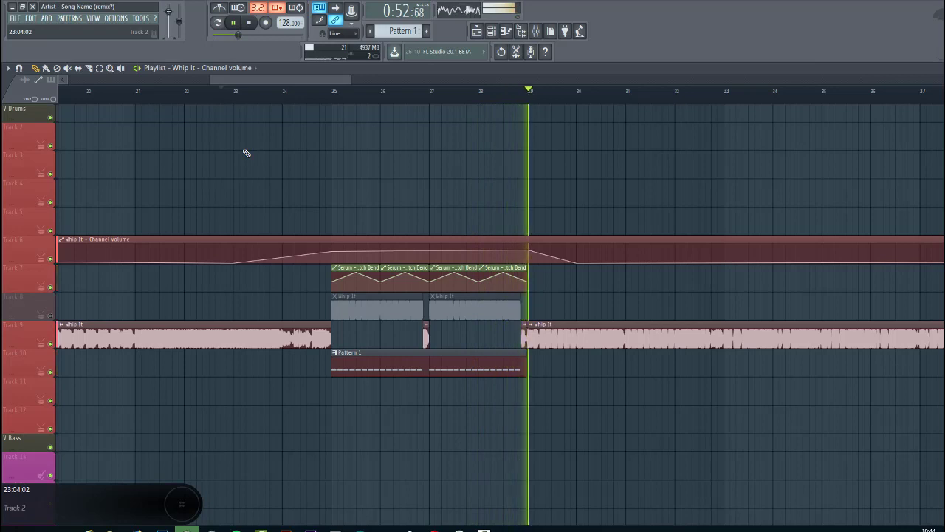
Stop song playback with the space bar.
key("space")
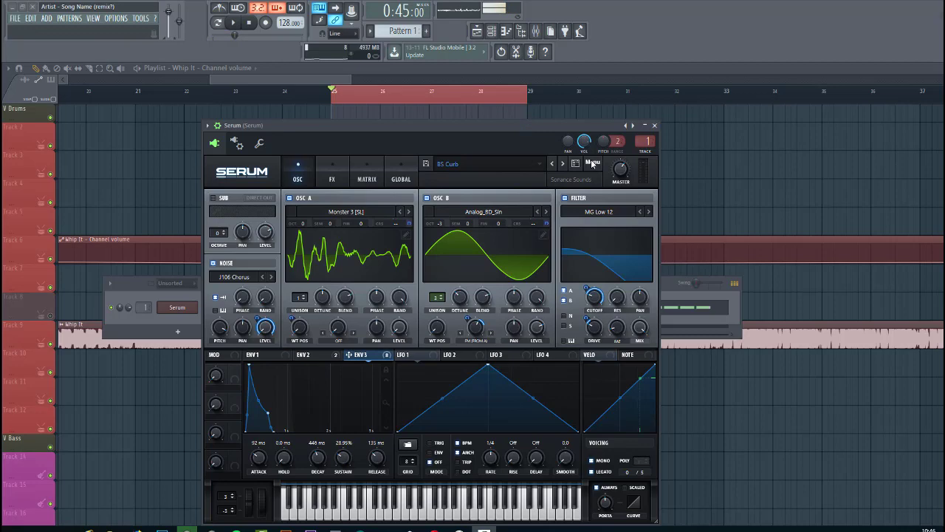
Reset Serum to its init patch and load Analog_BD_Sin into an enabled oscillator B.
left_click(593, 163)
left_click(612, 213)
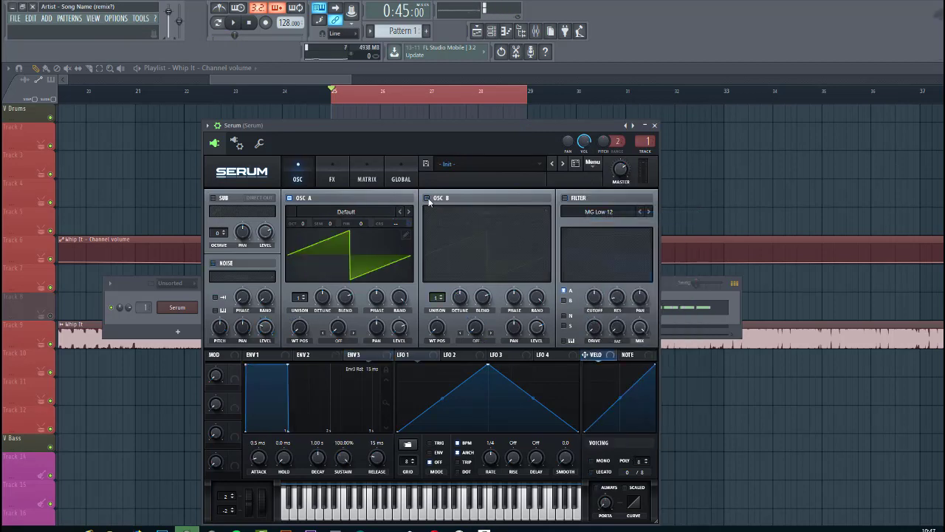
left_click(427, 198)
left_click(482, 212)
mouse_move(462, 223)
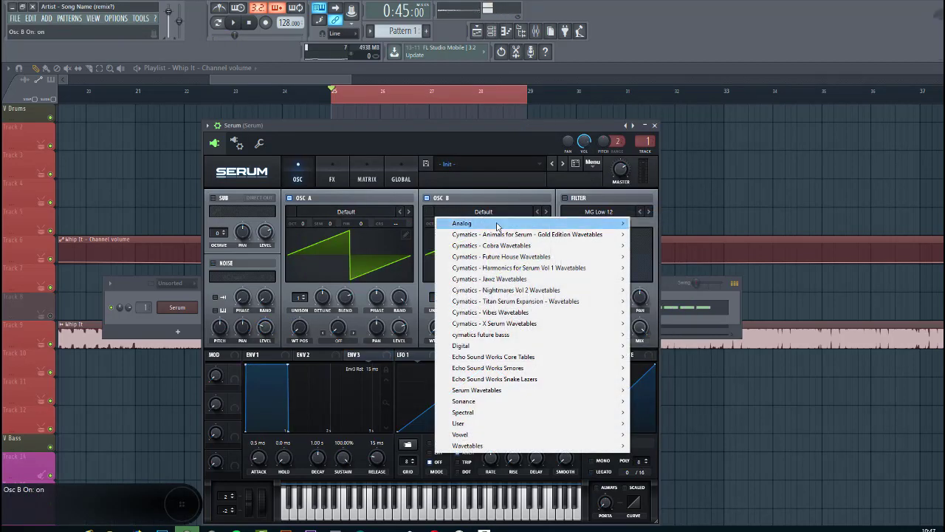
left_click(659, 243)
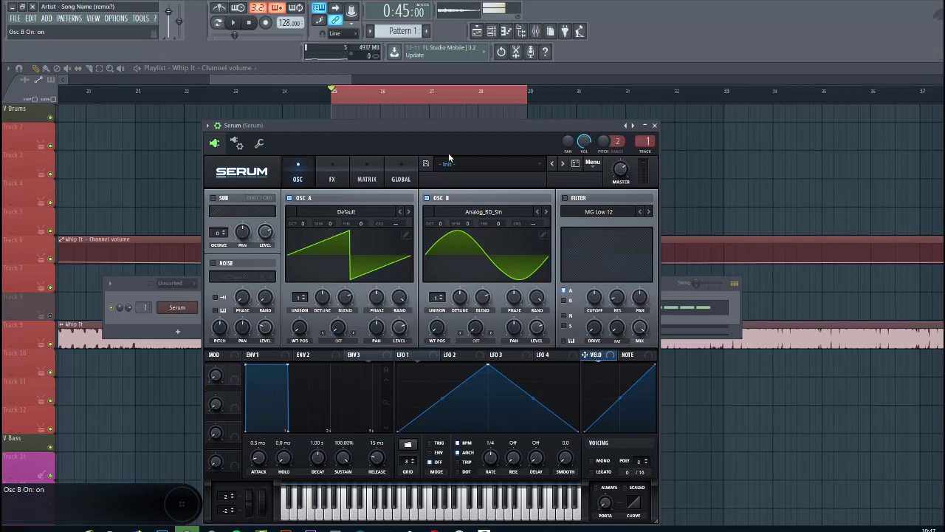
left_click_drag(442, 131, 440, 132)
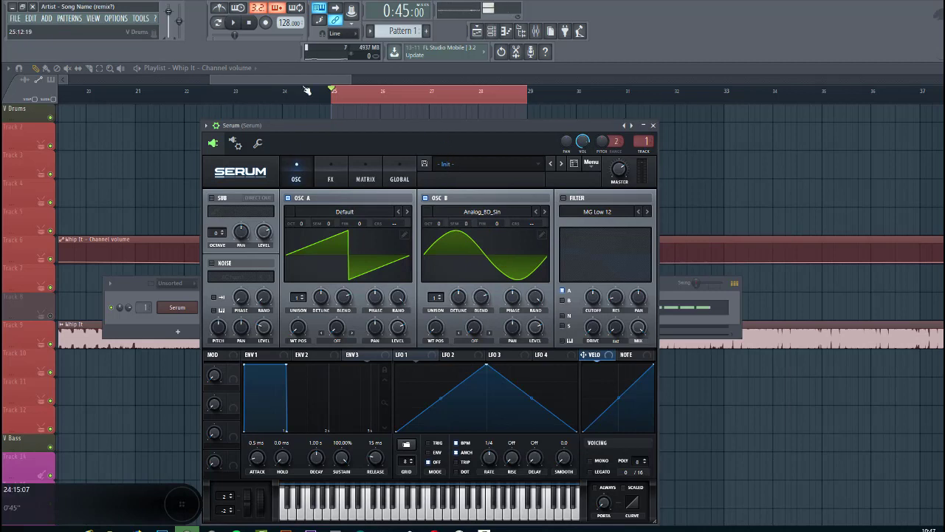
left_click(234, 23)
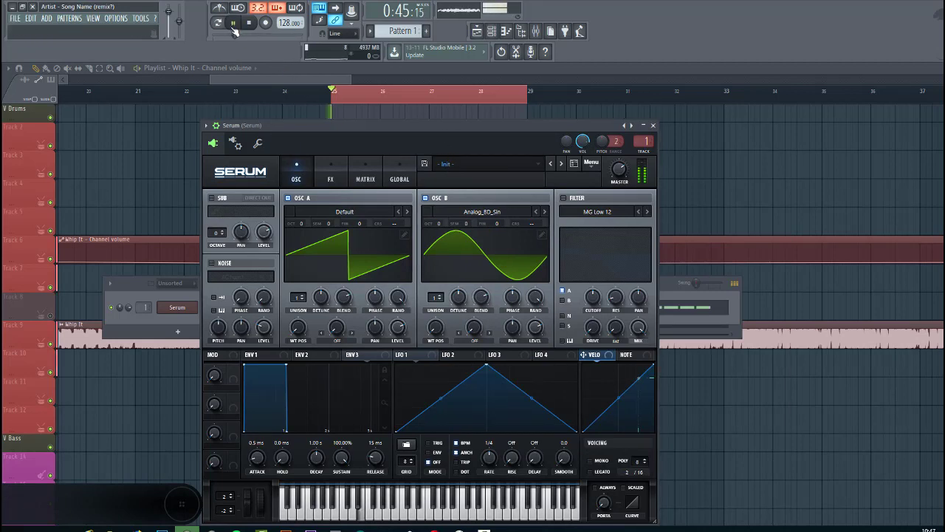
Switch oscillator A off and set oscillator B to octave -3 with 3 unison voices.
left_click(288, 198)
left_click(288, 198)
left_click_drag(438, 223, 429, 265)
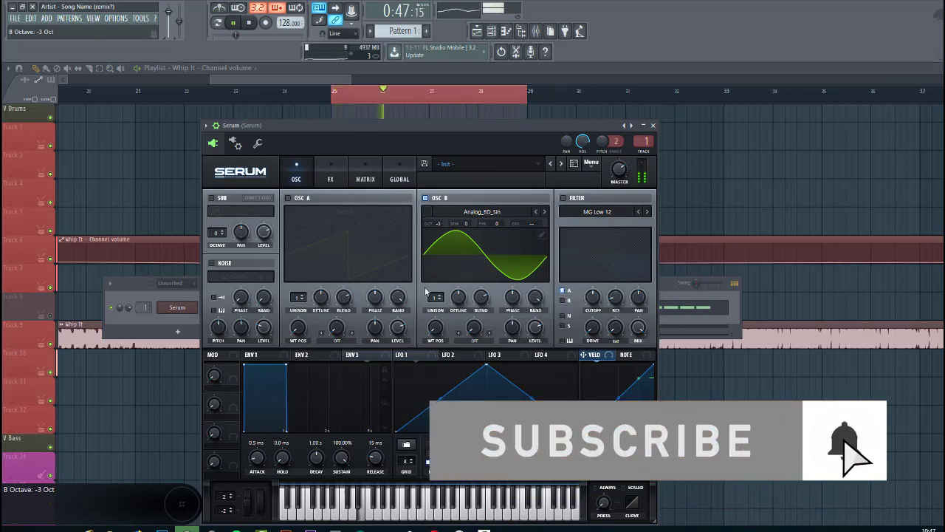
mouse_move(436, 297)
left_mouse_down()
mouse_move(437, 284)
mouse_move(449, 312)
left_mouse_up()
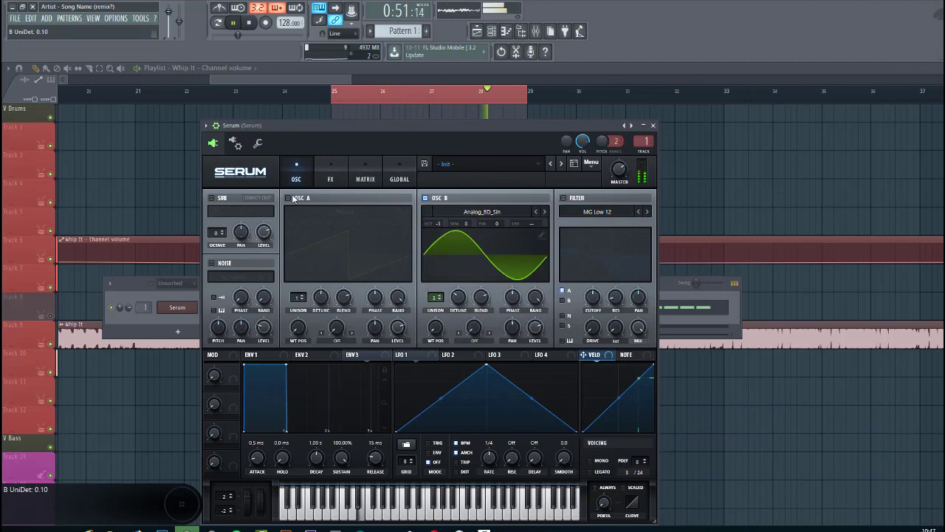
Enable oscillator A with Monster 3 [SL], and set oscillator B to FM (from A) at about 63%.
left_click(288, 198)
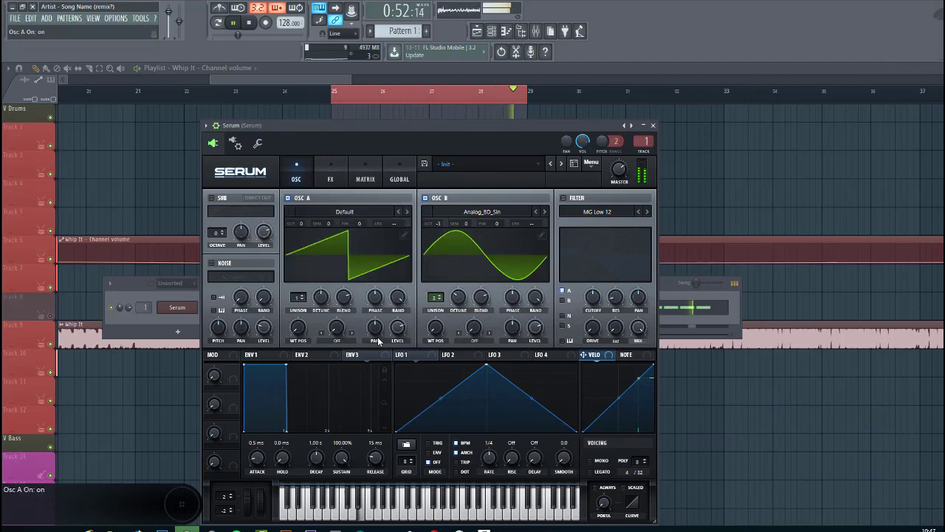
left_click(359, 211)
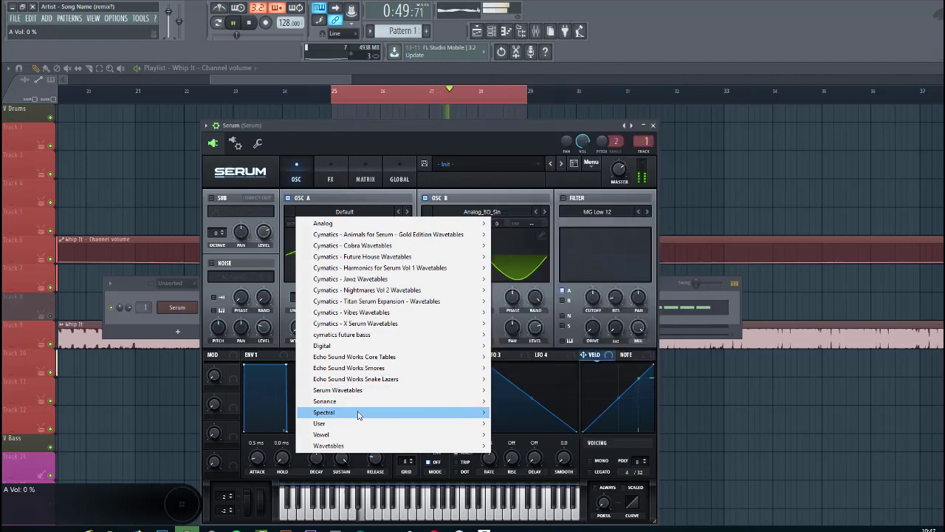
mouse_move(392, 412)
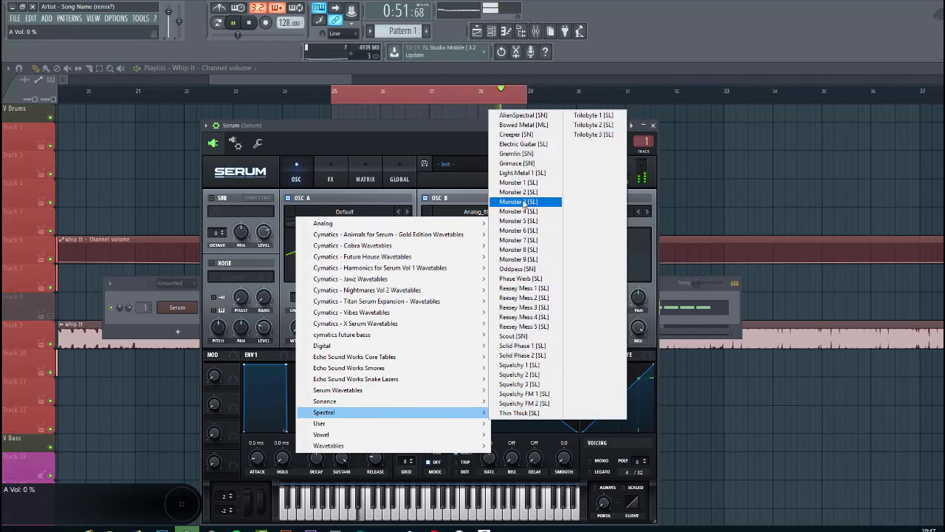
left_click(521, 201)
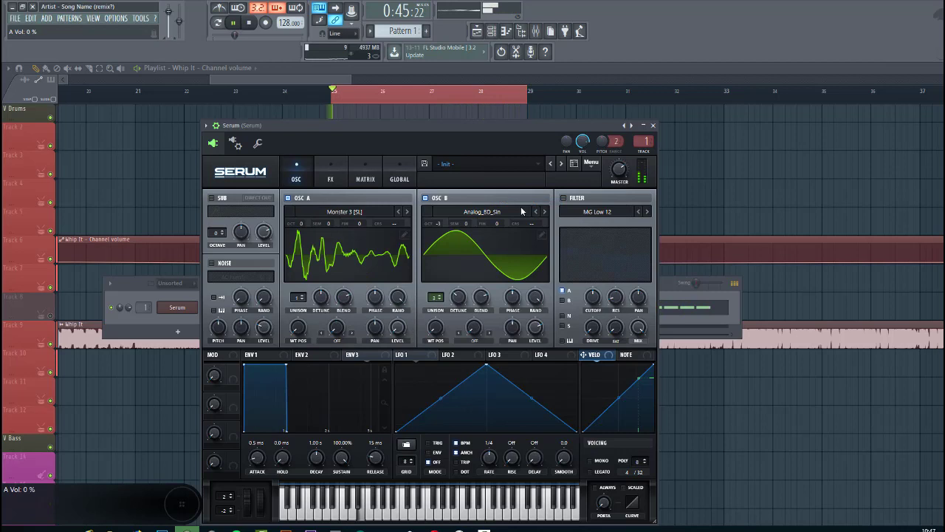
left_click(474, 332)
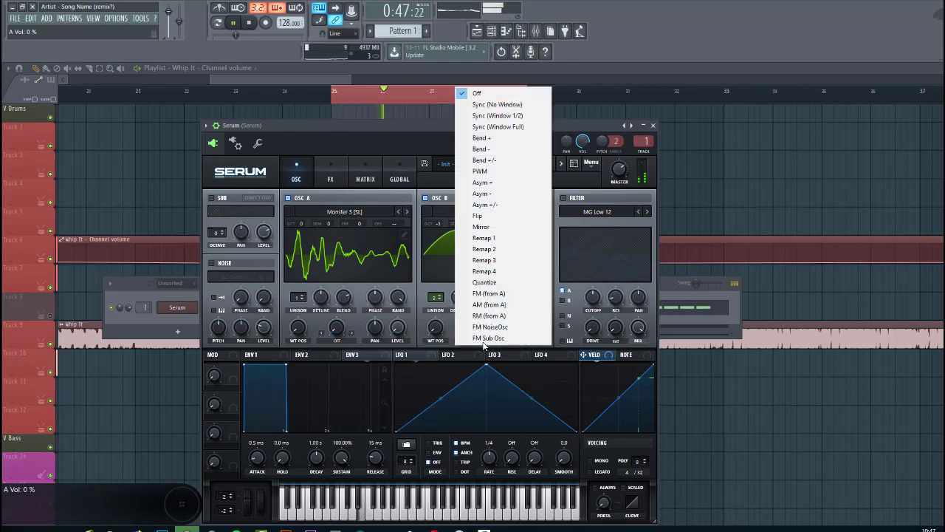
left_click(489, 294)
left_click_drag(474, 334, 489, 278)
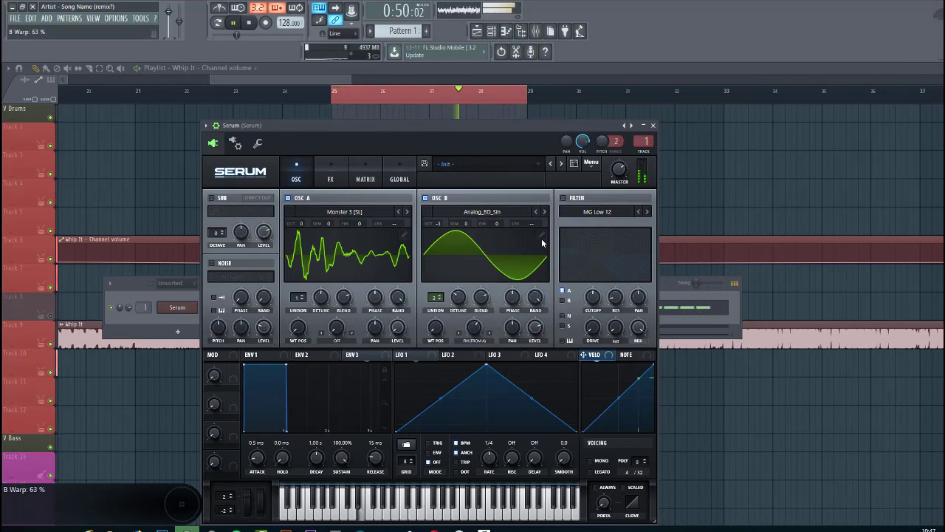
Enable the filter, route oscillator B into it, and lower cutoff to about 150 Hz.
left_click(563, 198)
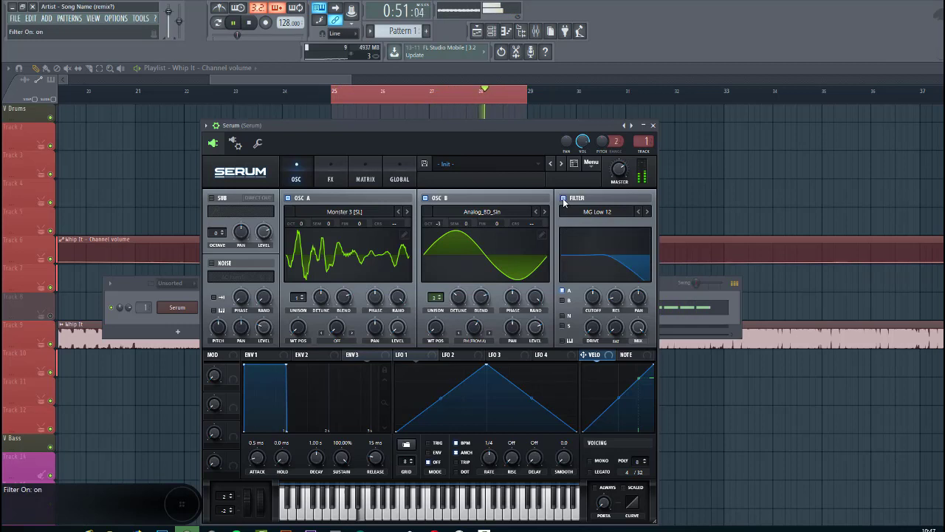
left_click(564, 301)
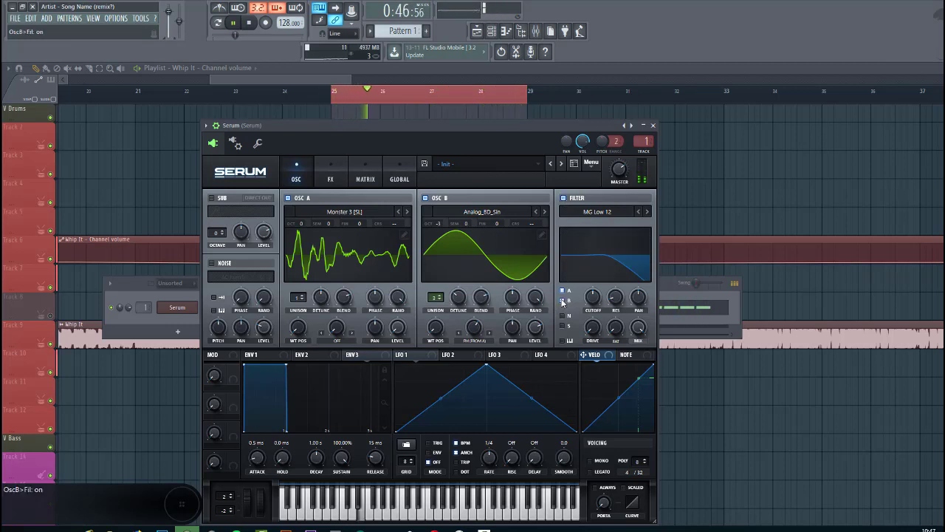
left_click_drag(593, 297, 311, 461)
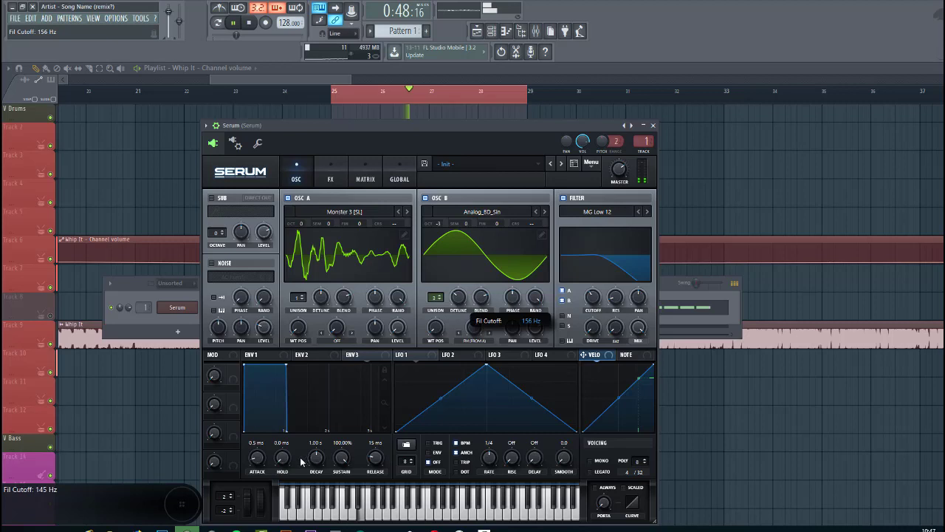
Shape envelope 3 with 82 ms attack, 0% sustain and 441 ms decay.
left_click_drag(257, 458, 257, 443)
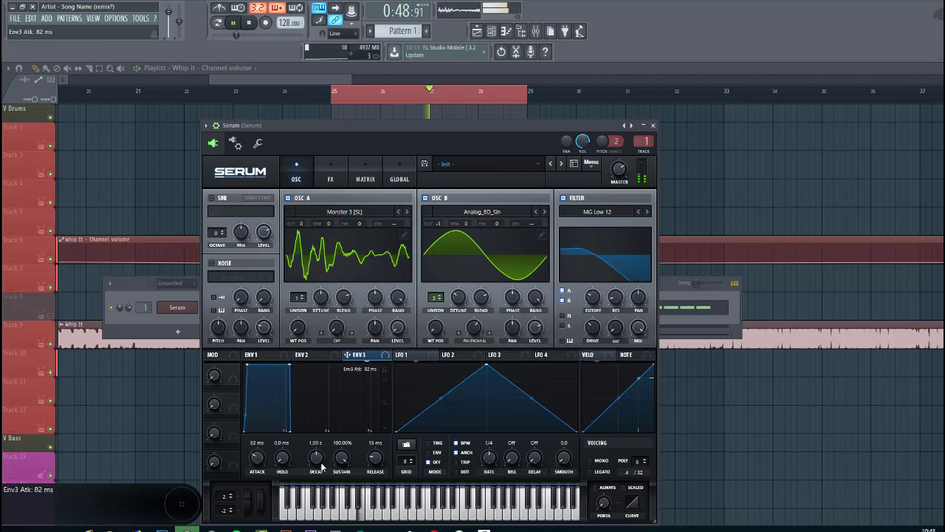
left_click_drag(341, 502, 359, 517)
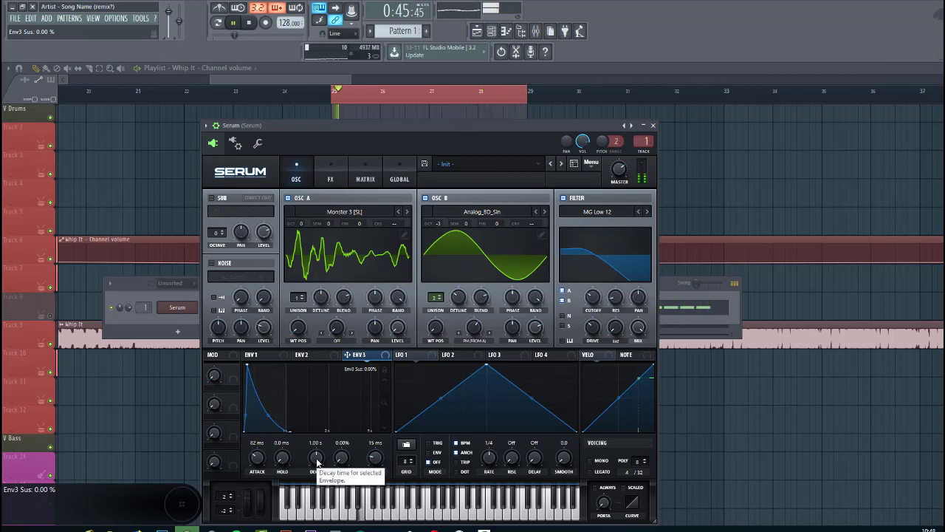
left_click_drag(316, 455, 319, 446)
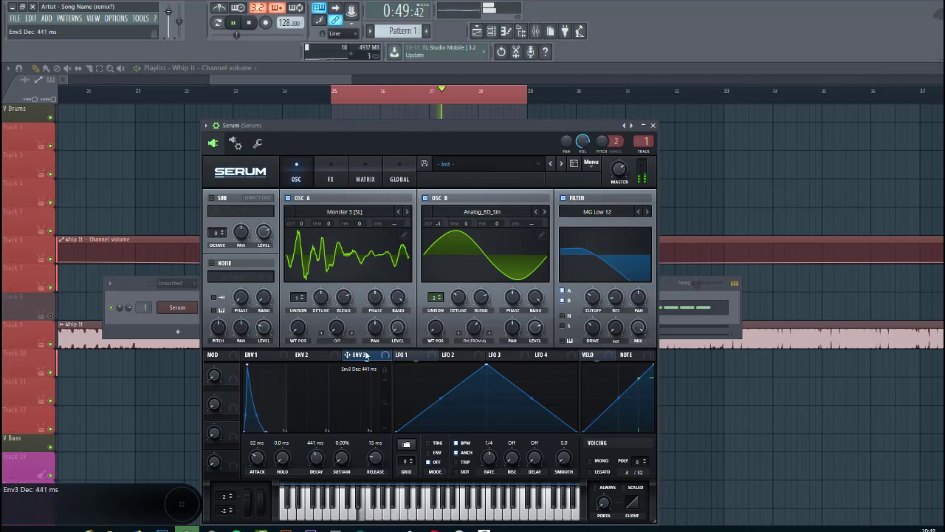
Route envelope 3 to filter cutoff, drive and oscillator B's FM amount (25), with sustain near 20%.
left_click_drag(576, 311, 591, 297)
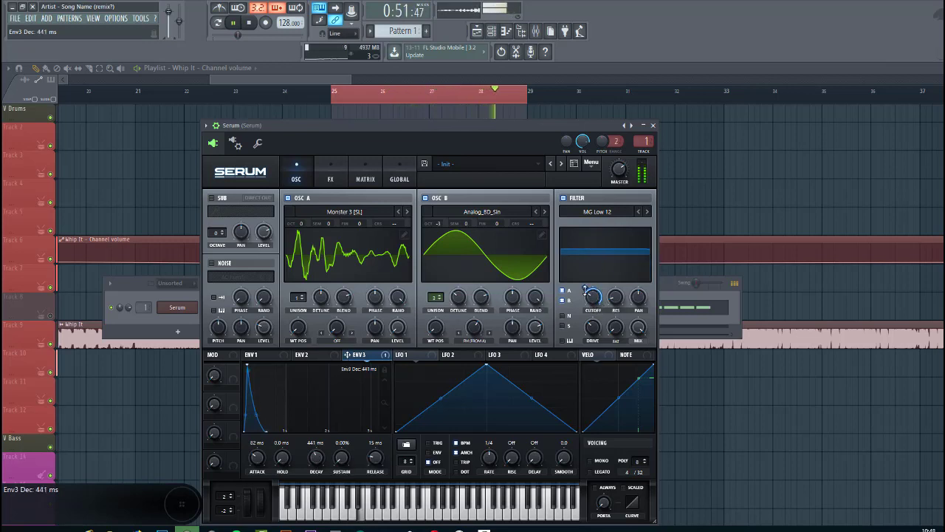
left_click_drag(342, 458, 347, 444)
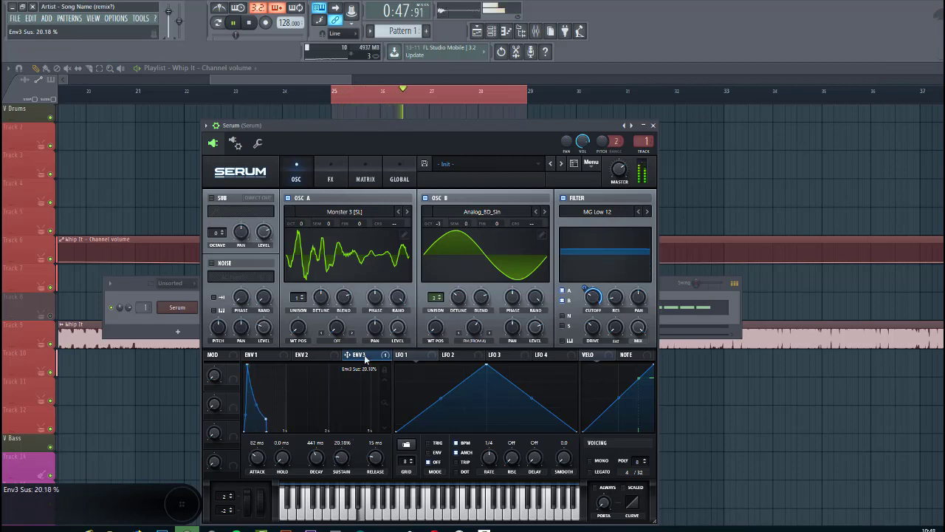
left_click_drag(559, 359, 578, 337)
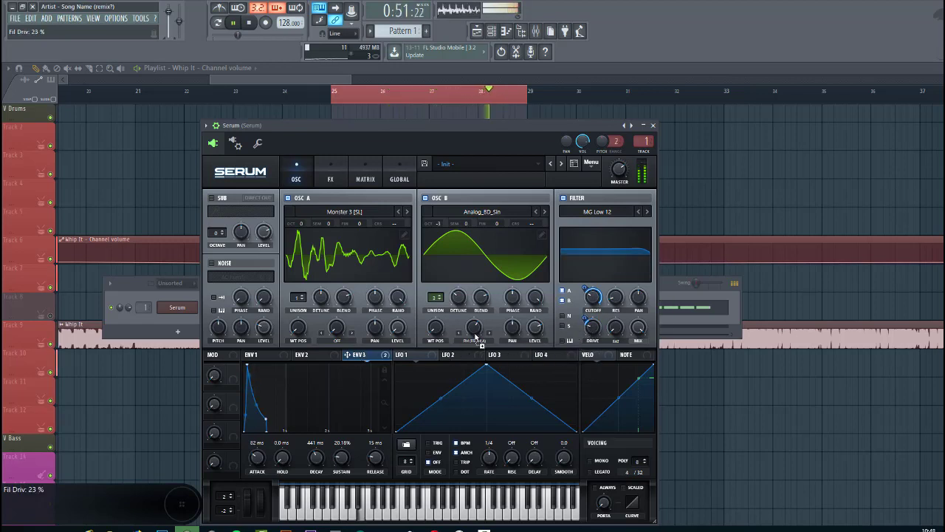
left_click_drag(347, 355, 474, 329)
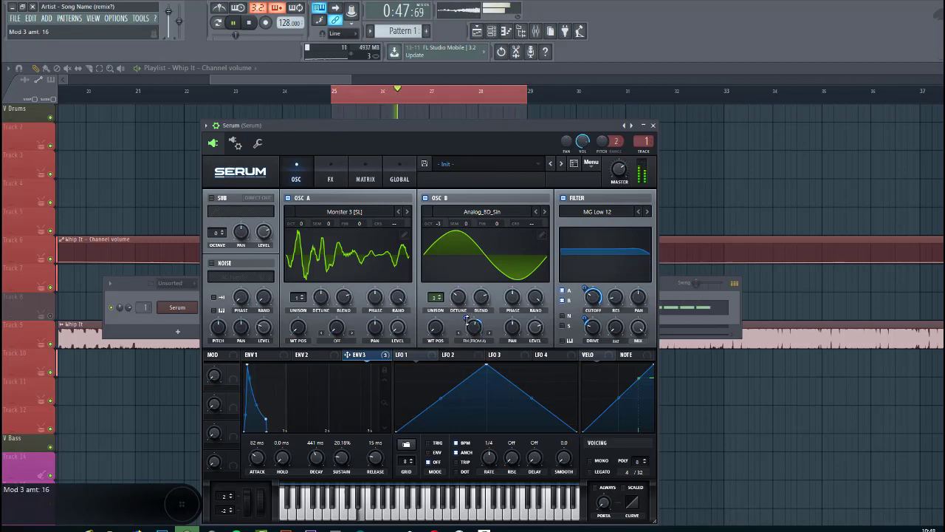
left_click_drag(468, 319, 468, 316)
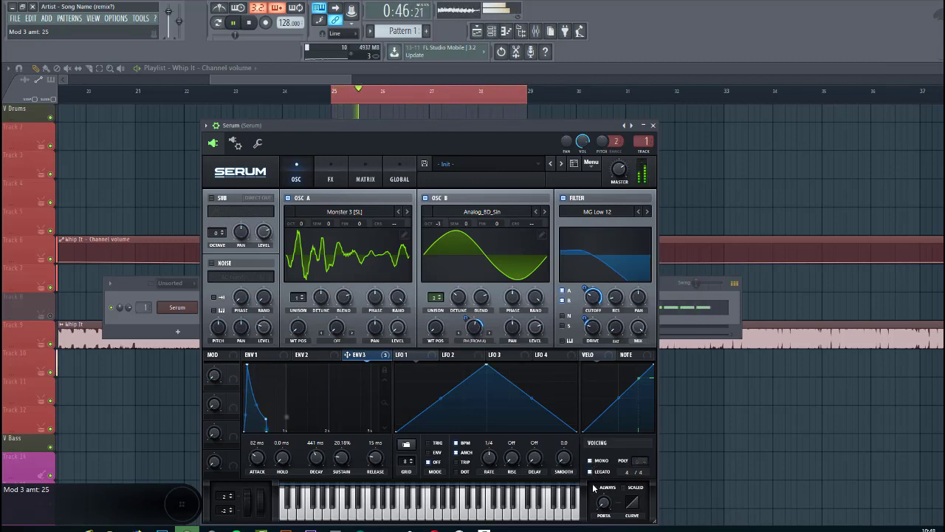
Set portamento to always glide and enable noise with J106 Chorus, its level driven by envelope 3.
left_click(594, 487)
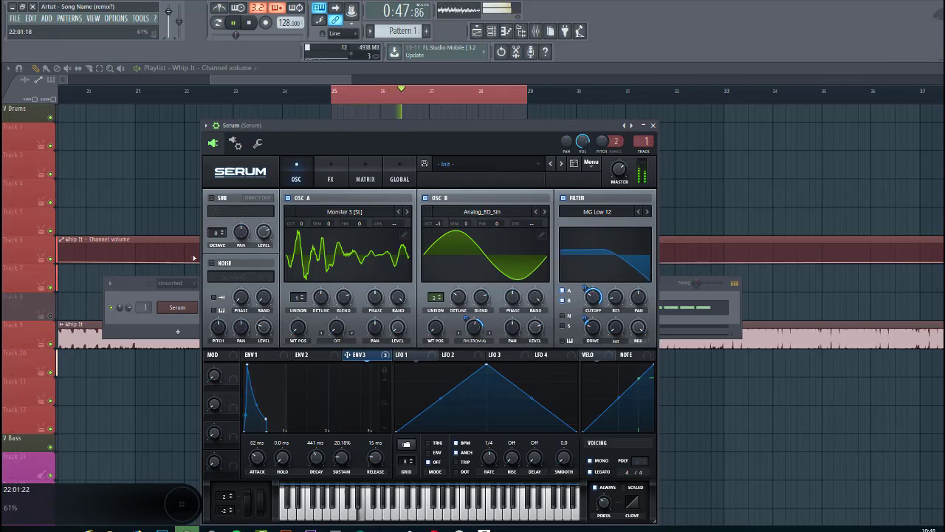
left_click(211, 263)
left_click(232, 276)
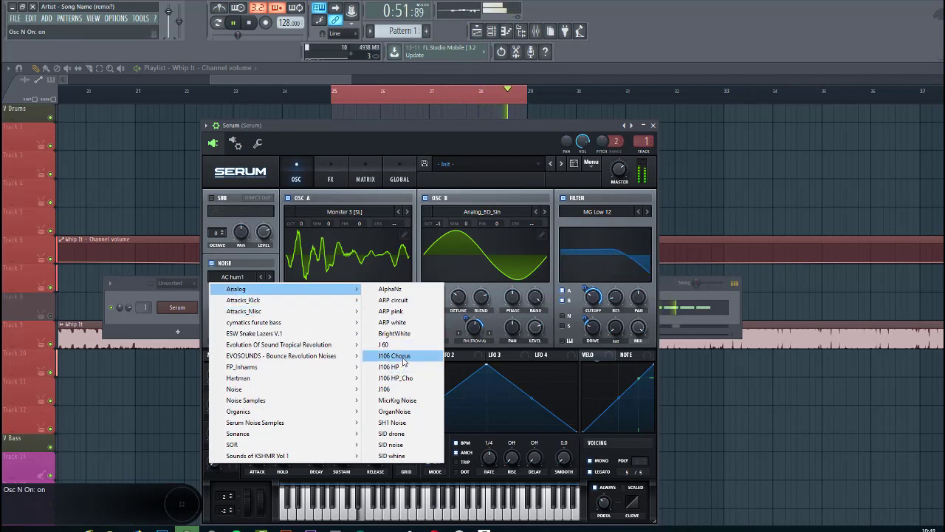
left_click(391, 356)
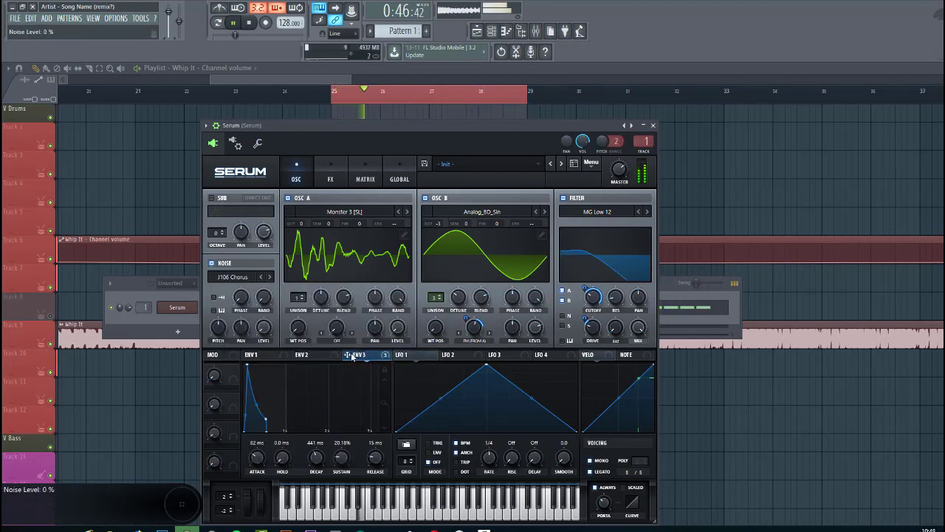
left_click_drag(352, 356, 268, 330)
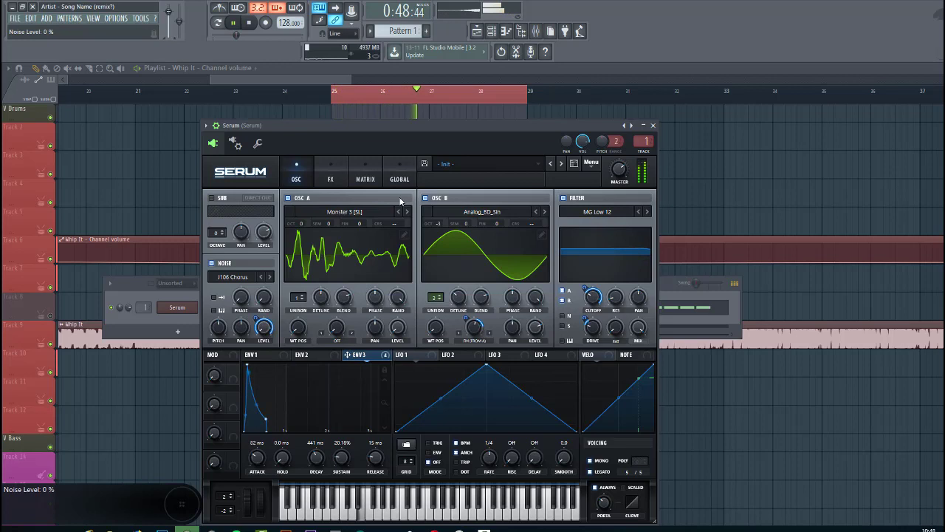
Raise the noise pitch to about 84% and send noise through the filter with oscillator B on.
left_click(425, 198)
left_click_drag(217, 330, 234, 305)
left_click(425, 198)
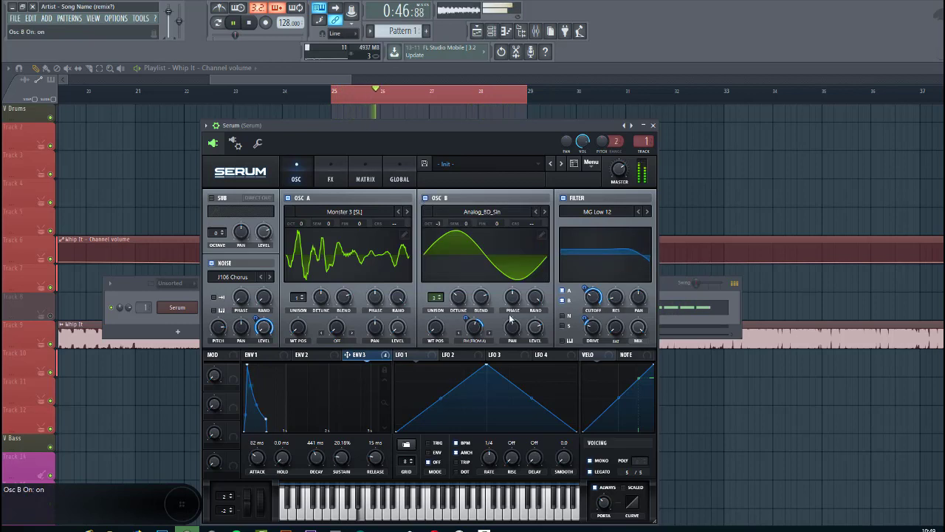
left_click(564, 317)
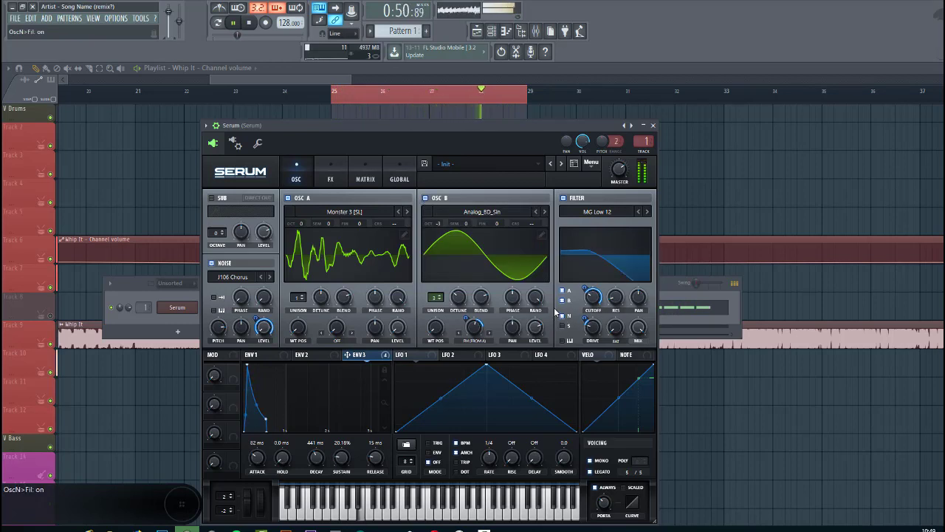
Enable Hyper/Dimension with a lower Hyper mix, adjusted Dimension mix and slightly smaller size.
left_click(330, 174)
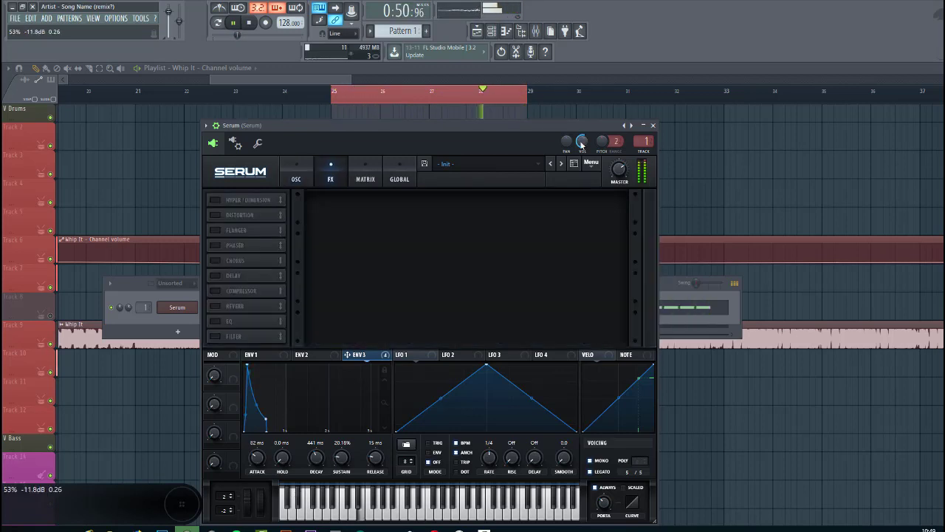
left_click(215, 200)
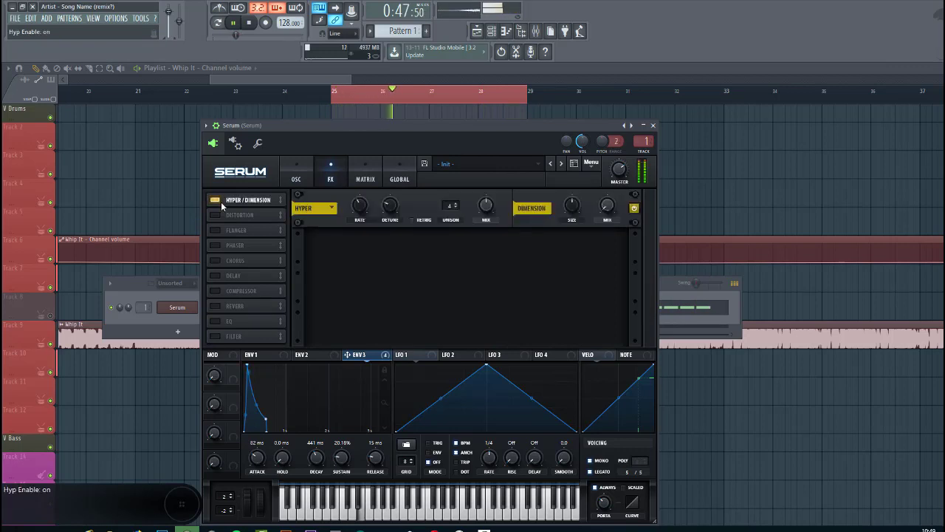
left_click_drag(486, 205, 473, 242)
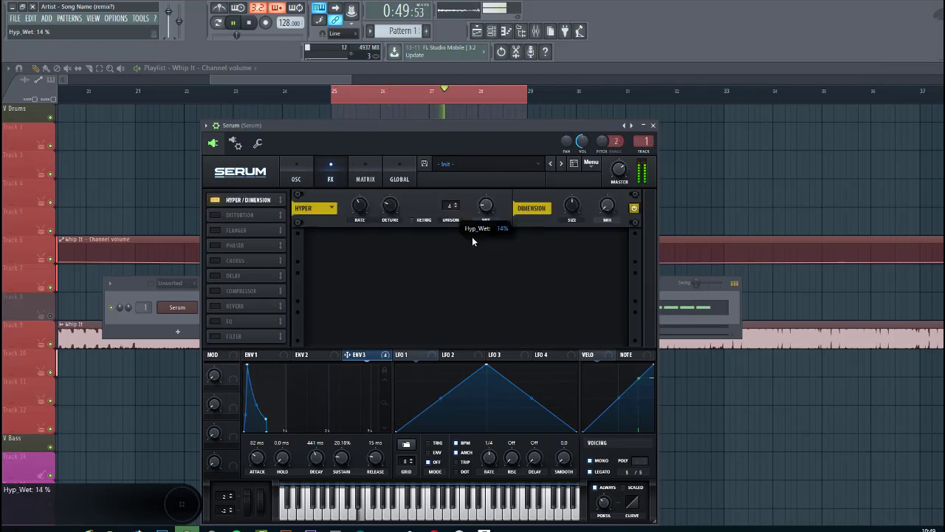
mouse_move(607, 206)
left_mouse_down()
mouse_move(611, 185)
mouse_move(587, 212)
left_mouse_up()
mouse_move(572, 206)
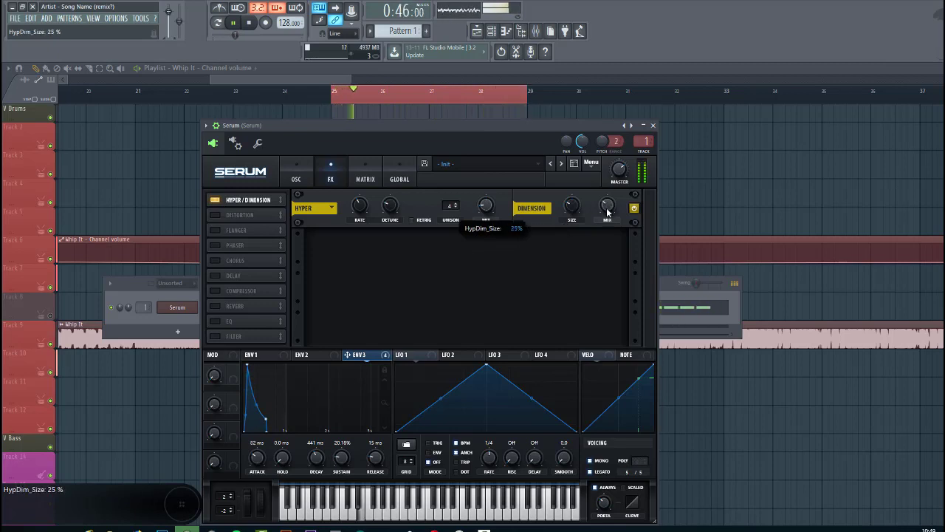
left_click_drag(574, 209, 607, 223)
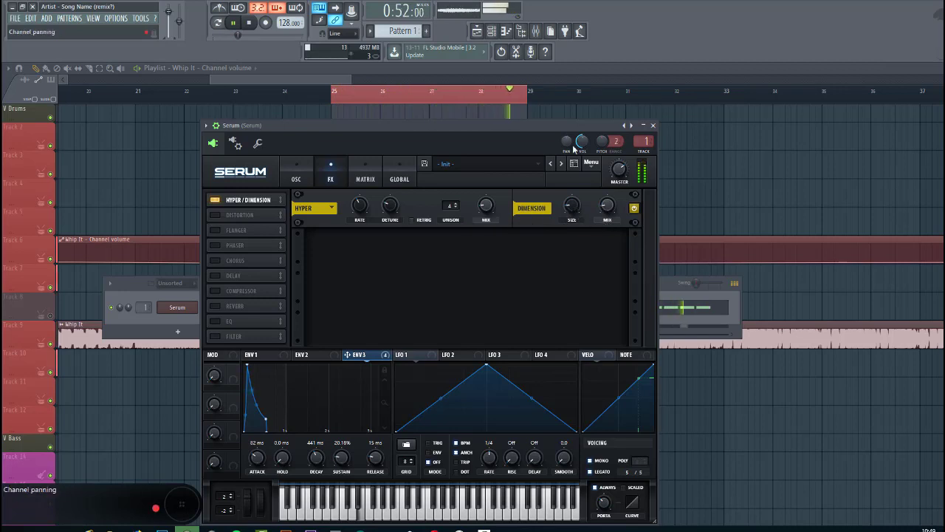
Enable Chorus and Flanger, move them right after Hyper/Dimension, and set flanger mix to 75%.
left_click(215, 260)
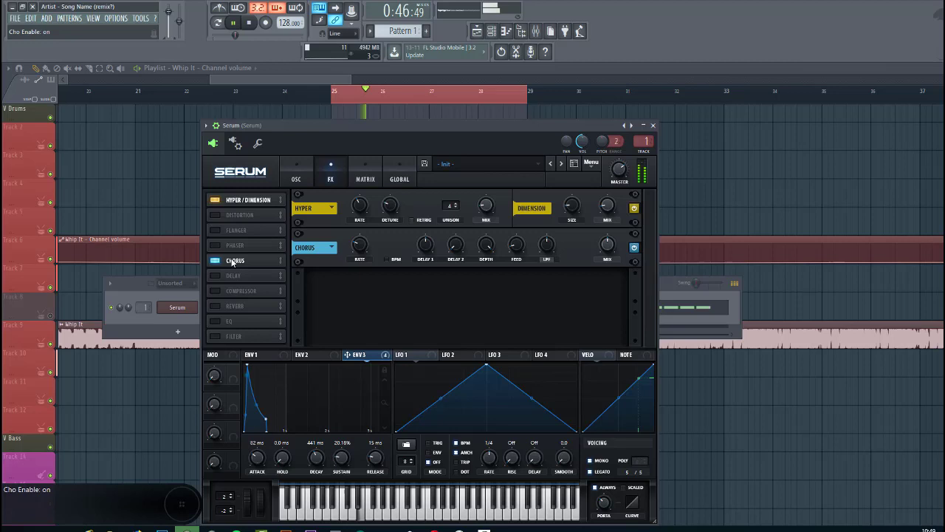
left_click_drag(235, 260, 235, 214)
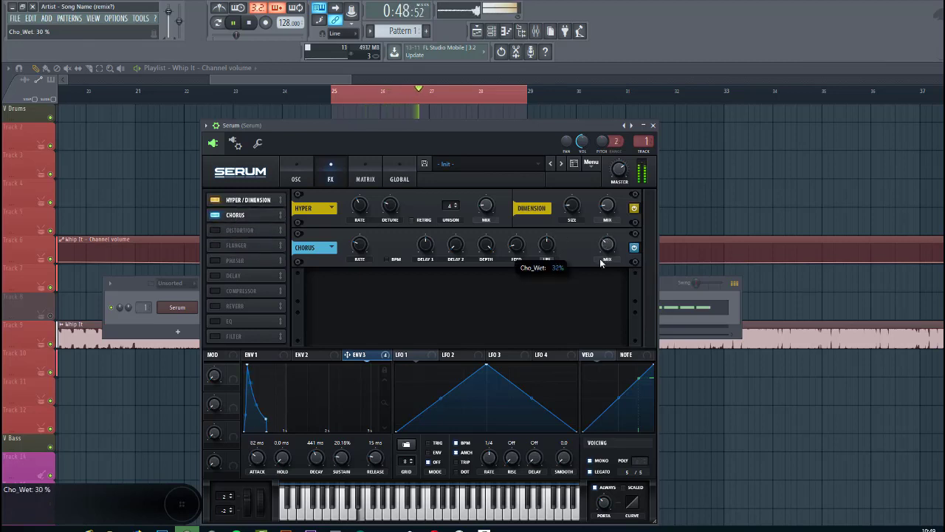
left_click(215, 246)
left_click_drag(235, 245, 248, 226)
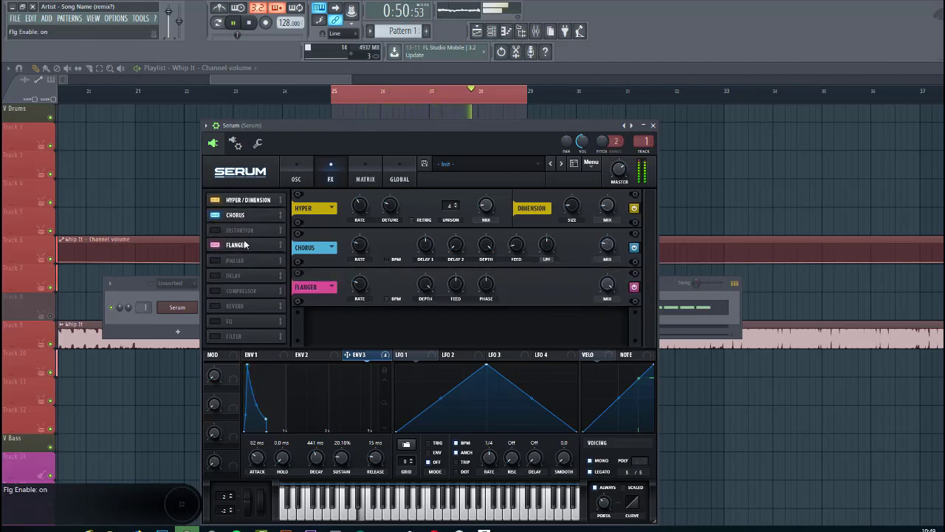
left_click_drag(605, 283, 606, 314)
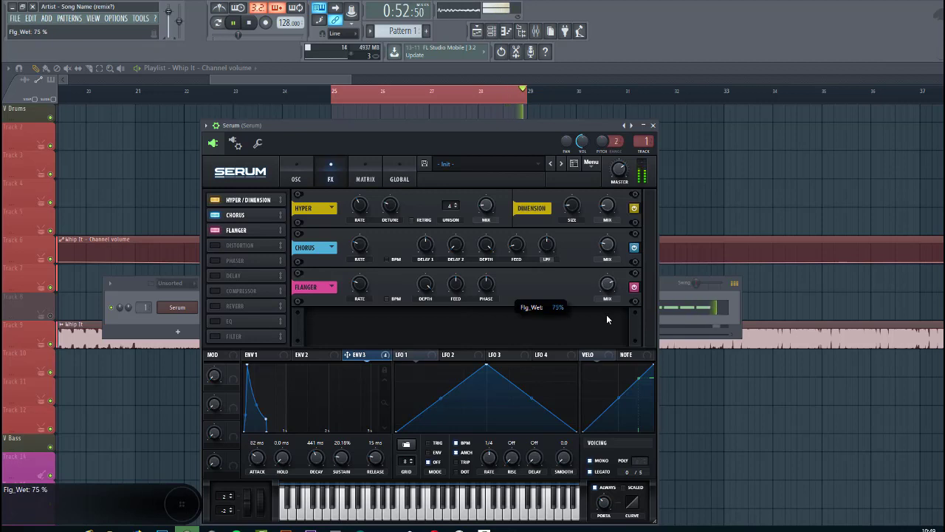
Enable Diode 2 distortion with adjusted drive and a 68% wet mix.
left_click(214, 245)
left_click(388, 326)
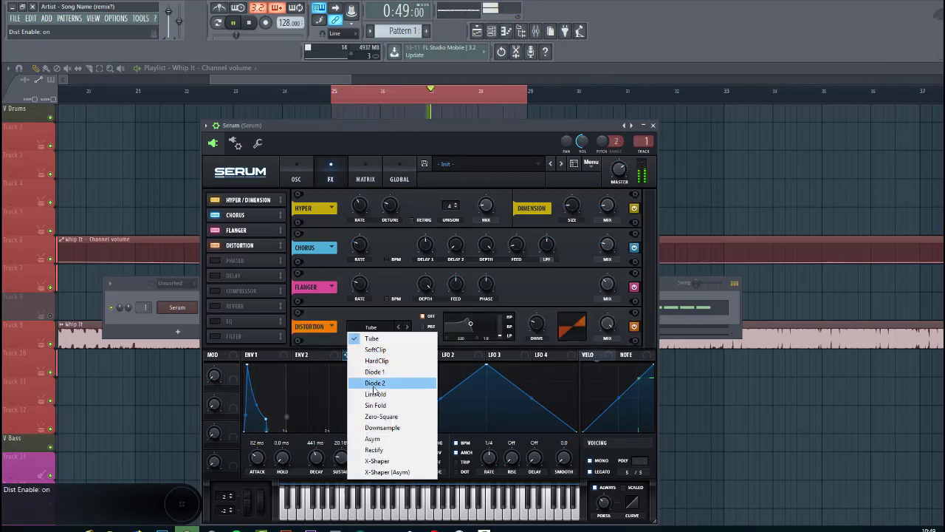
left_click(374, 383)
left_click_drag(537, 324, 539, 317)
left_click_drag(600, 327, 599, 357)
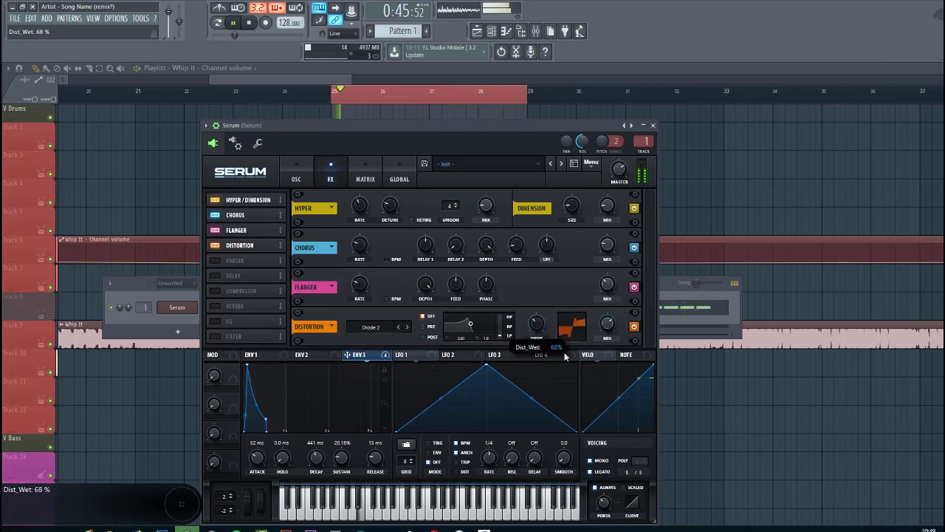
Set the distortion filter to POST with a lowered frequency modulated by envelope 3.
left_click(424, 337)
left_click_drag(470, 324, 476, 339)
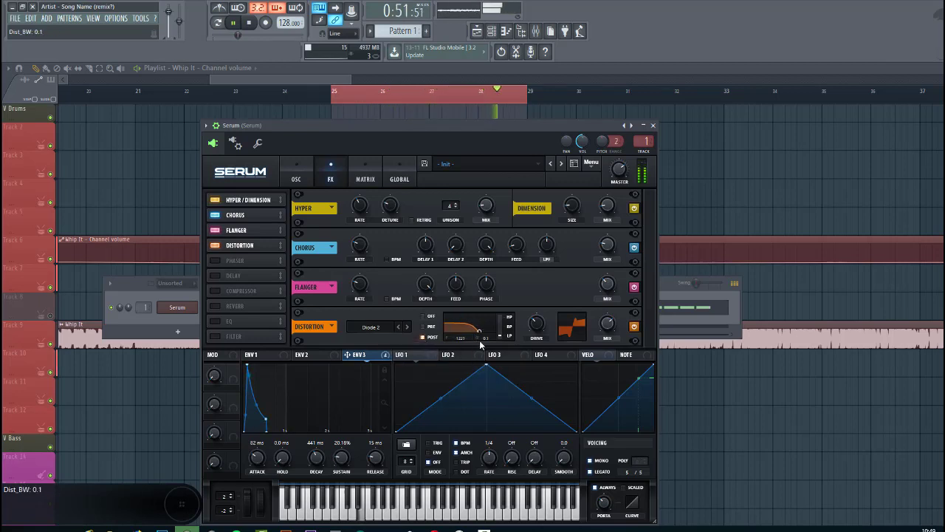
left_click_drag(480, 340, 471, 343)
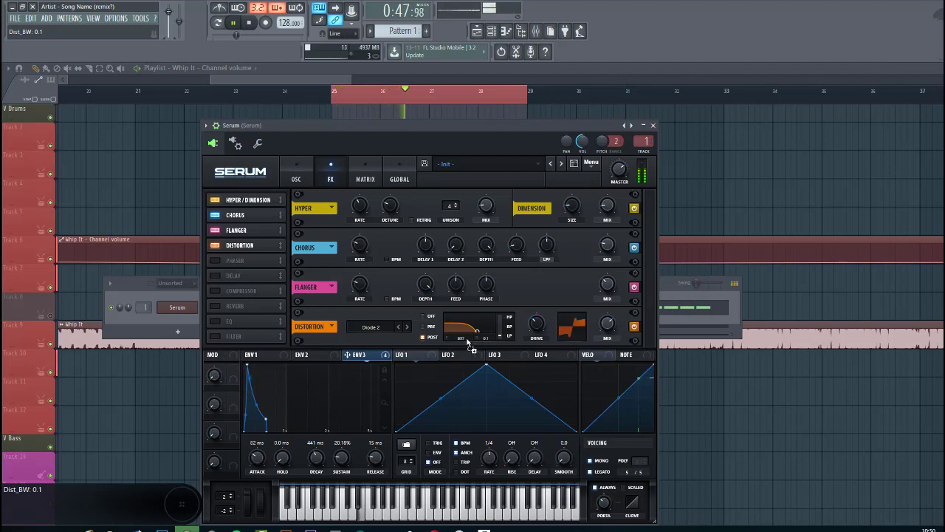
left_click_drag(478, 341, 482, 317)
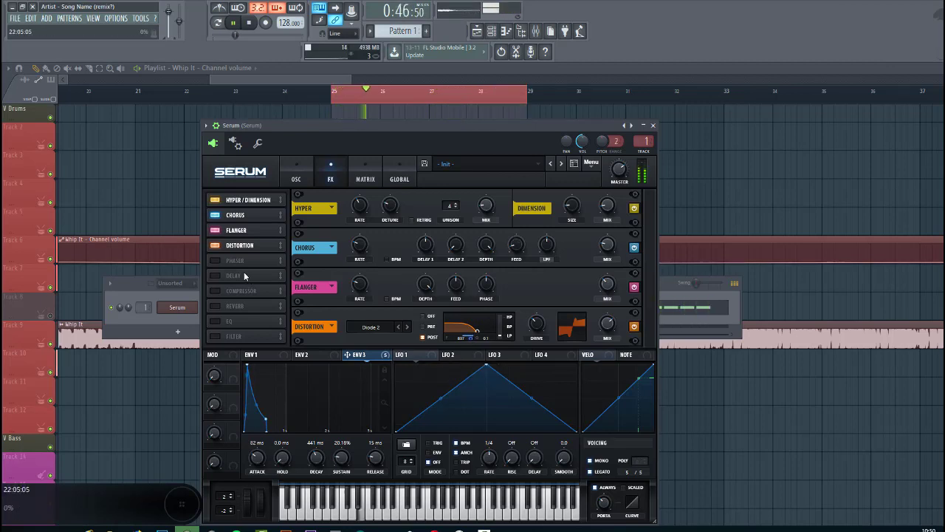
Enable the compressor in multiband mode.
left_click(272, 291)
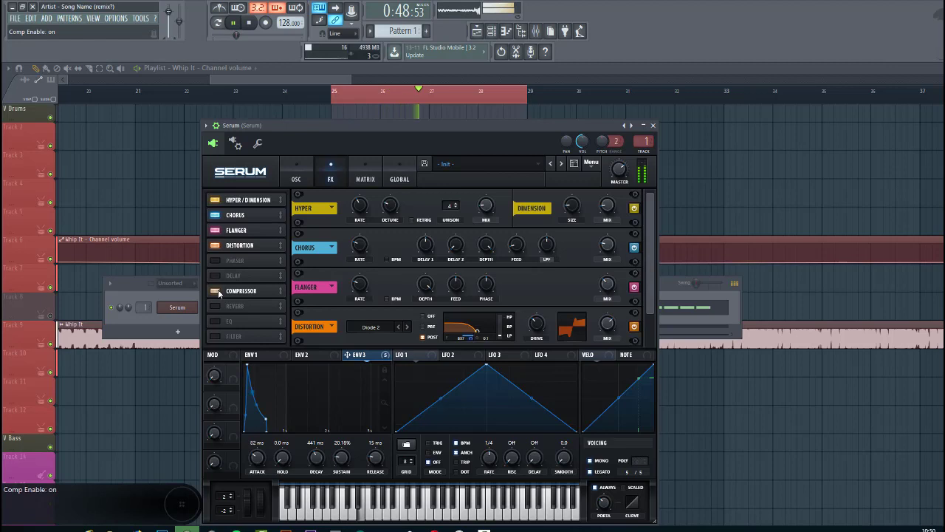
scroll(464, 316, "down", 1)
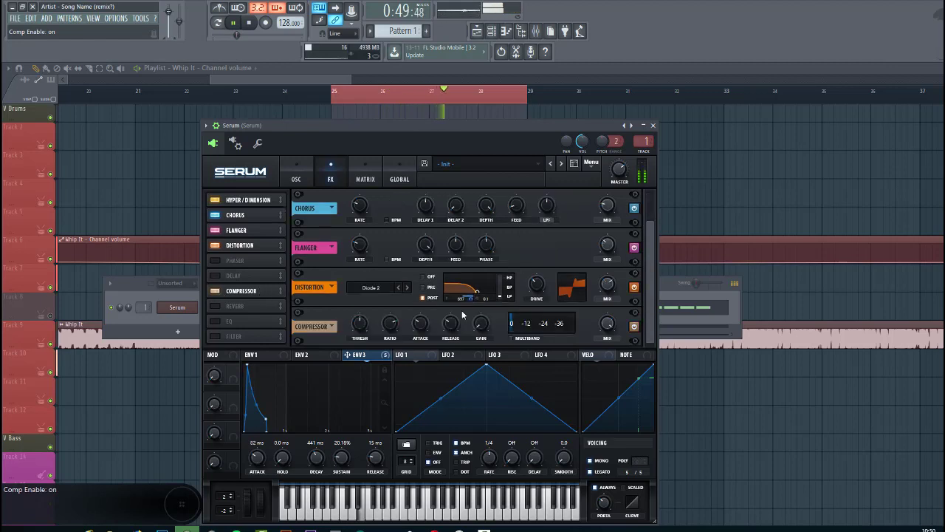
left_click(513, 339)
mouse_move(481, 323)
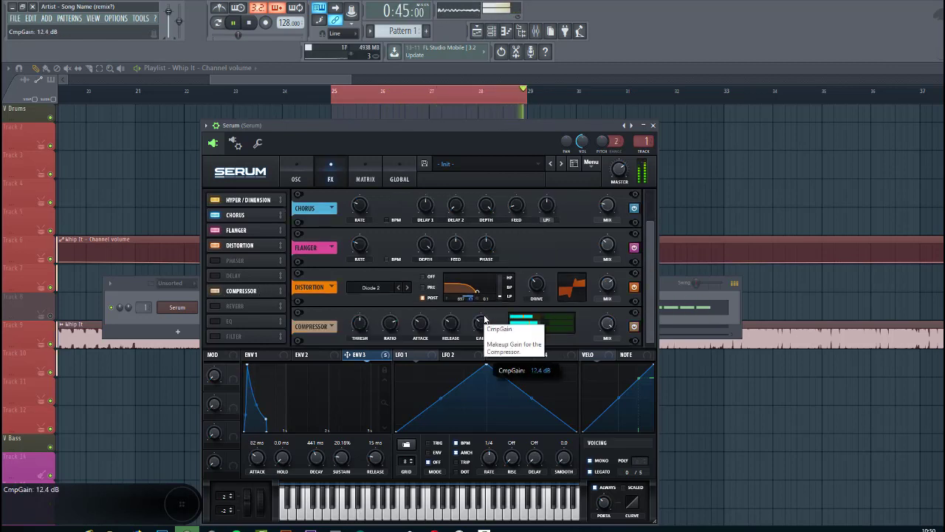
scroll(484, 319, "up", 2)
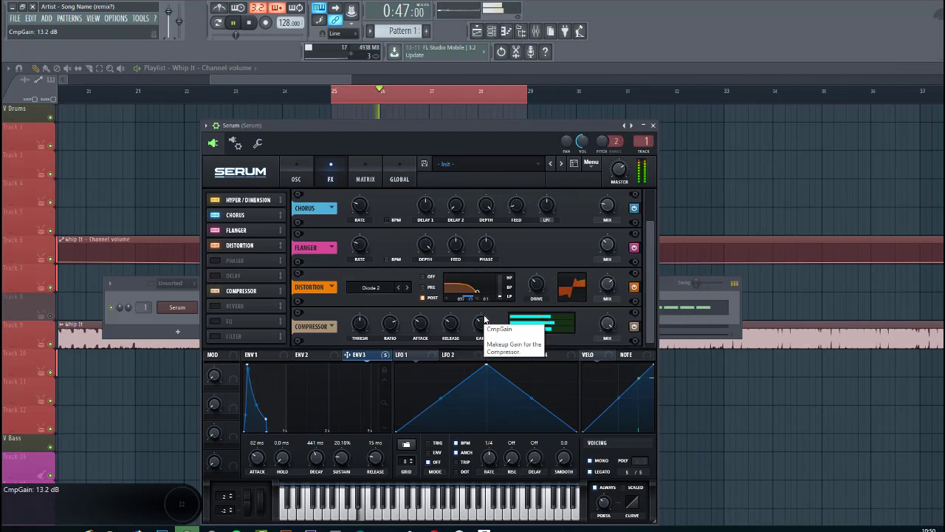
Enable the EQ, adjust its high band gain and boost the low band 5.9 dB.
left_click(214, 321)
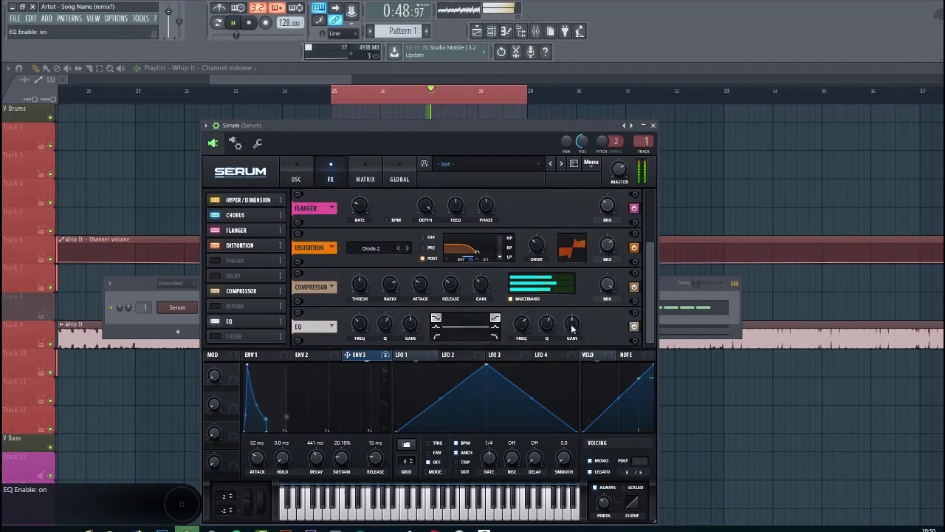
left_click_drag(573, 328, 564, 311)
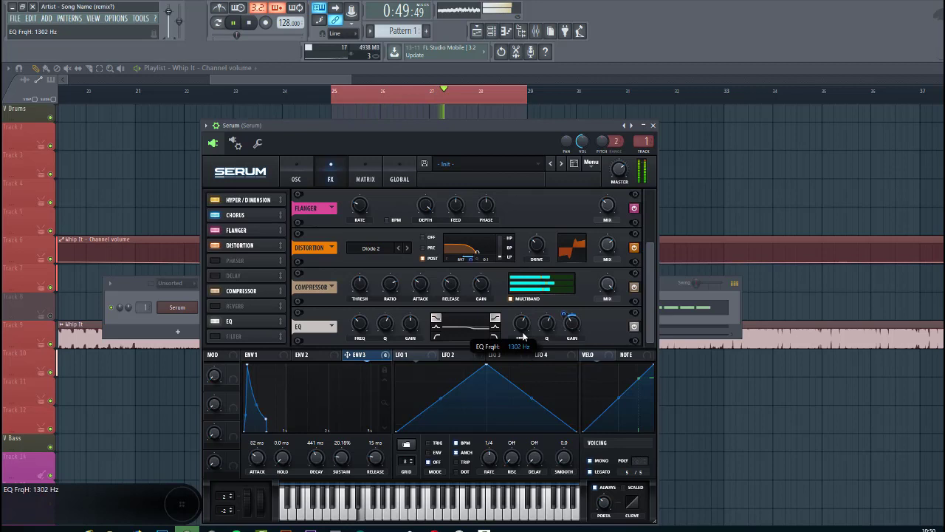
mouse_move(410, 323)
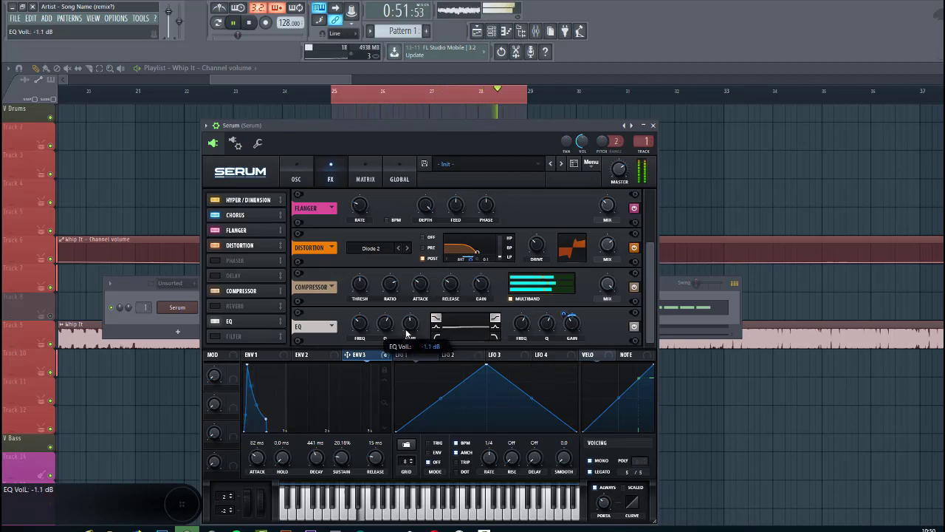
left_click_drag(407, 334, 410, 327)
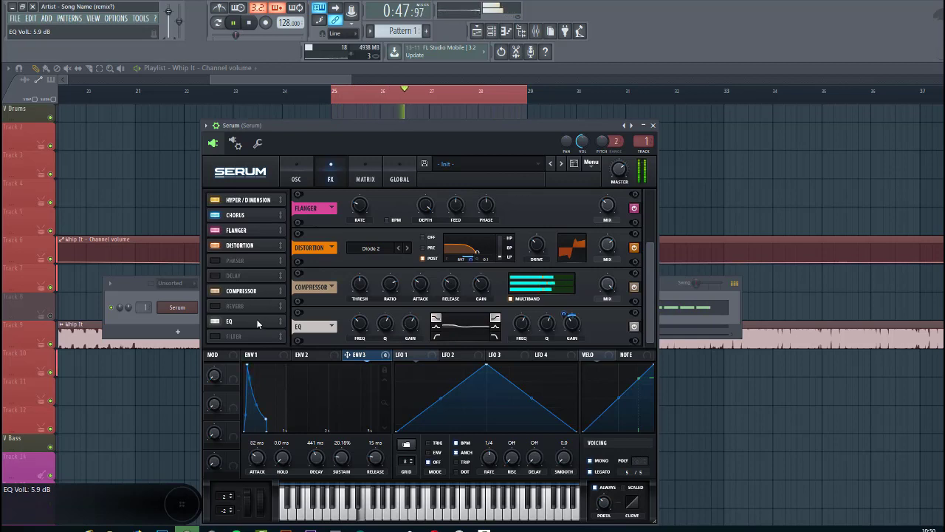
left_click(296, 178)
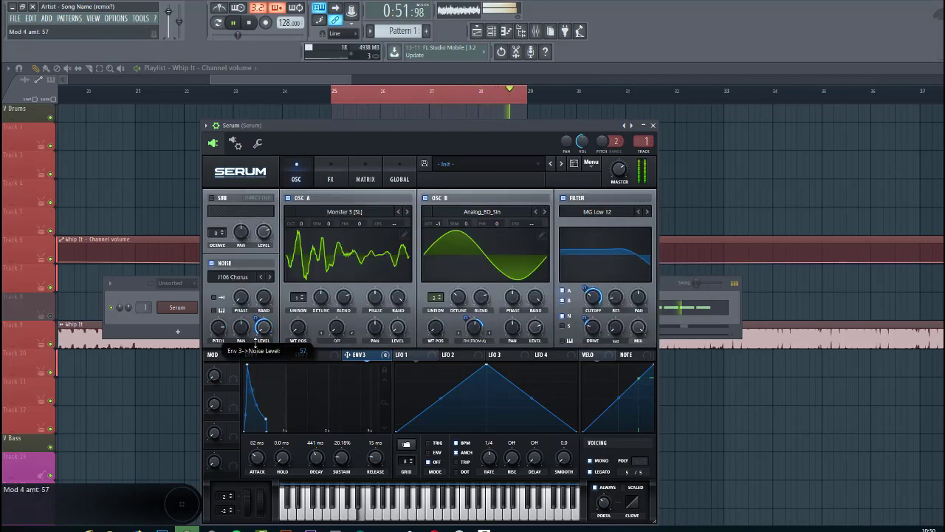
left_click(327, 163)
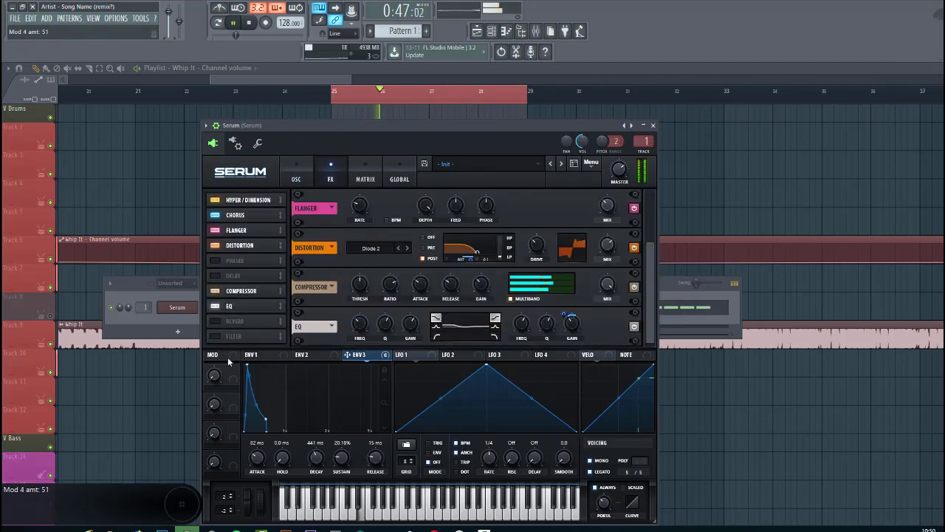
Enable reverb with low cut raised to 32% and mix lowered to 8%.
left_click(214, 321)
right_click(451, 323)
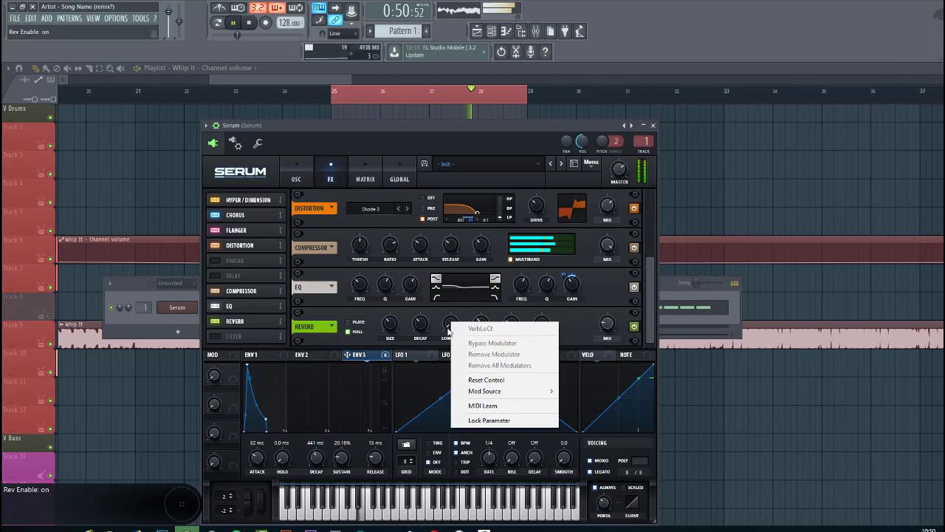
left_click(450, 333)
scroll(451, 332, "up", 3)
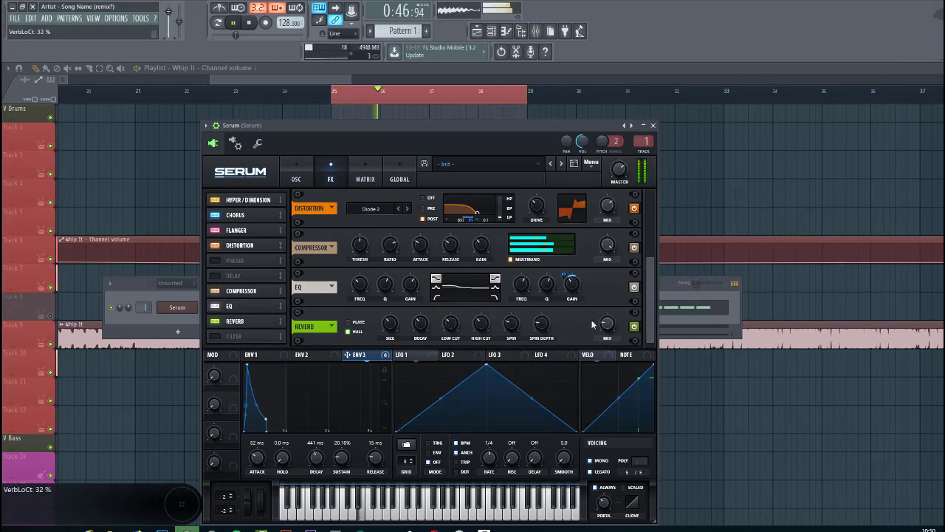
mouse_move(607, 323)
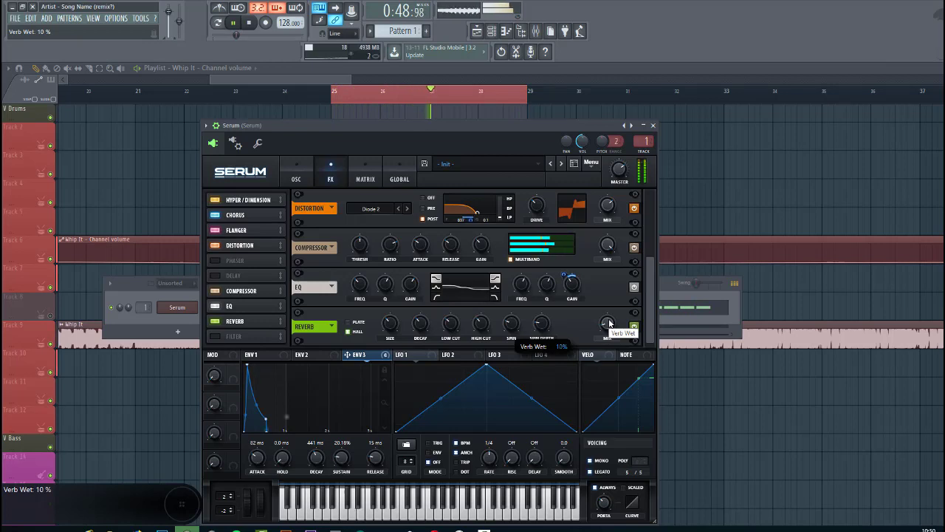
scroll(609, 323, "down", 2)
scroll(608, 323, "down", 2)
Bring the Channel rack with the Serum step pattern in front of Serum and stop playback.
left_click(675, 290)
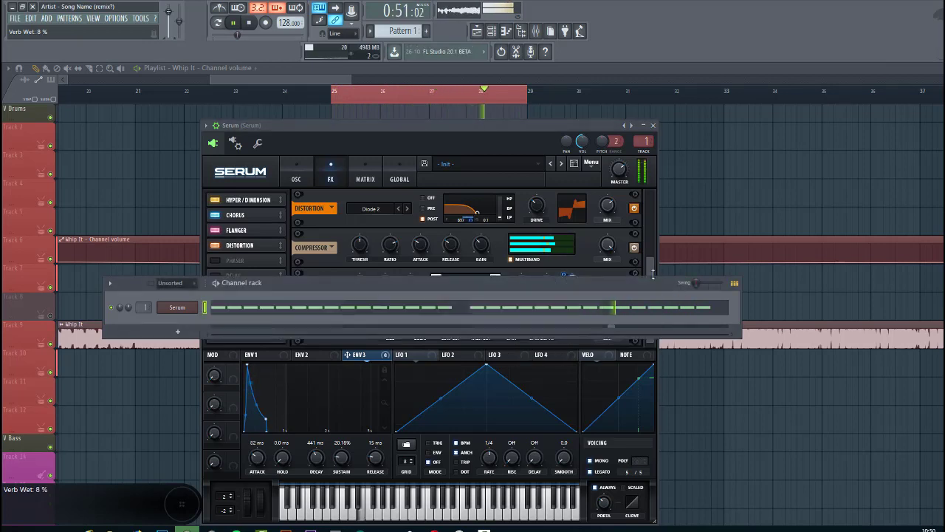
key("space")
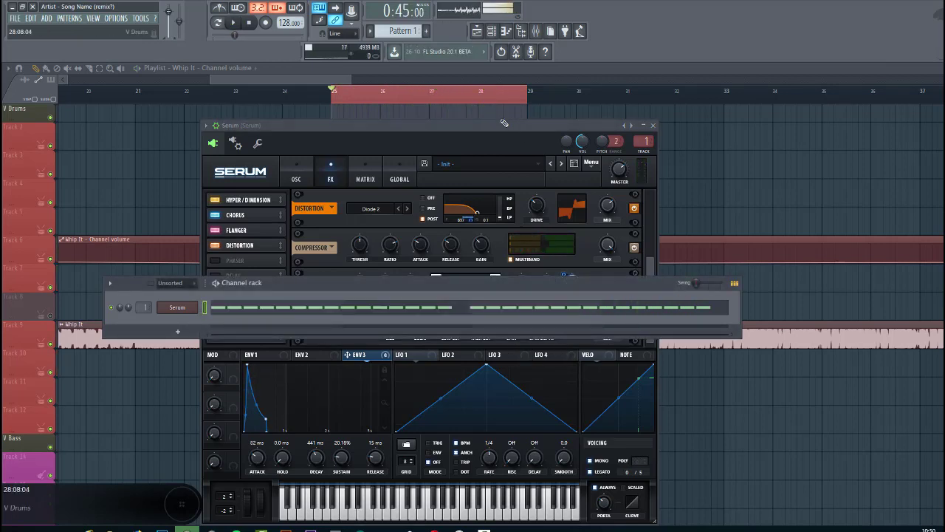